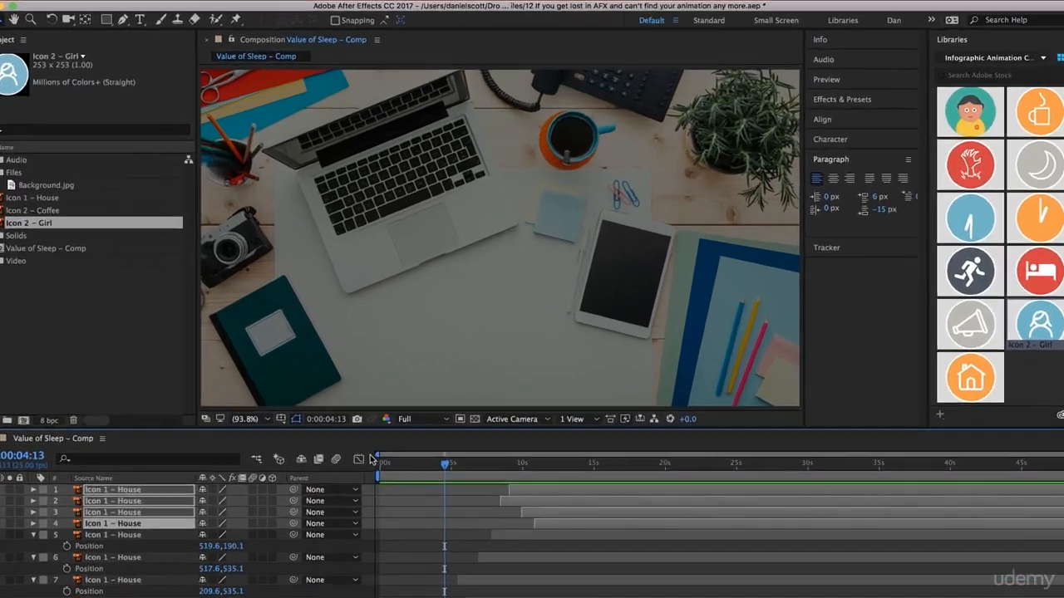
# - Play the finished composition from 0:00:04:13 to review how the house icons animate in
pyautogui.press('space')
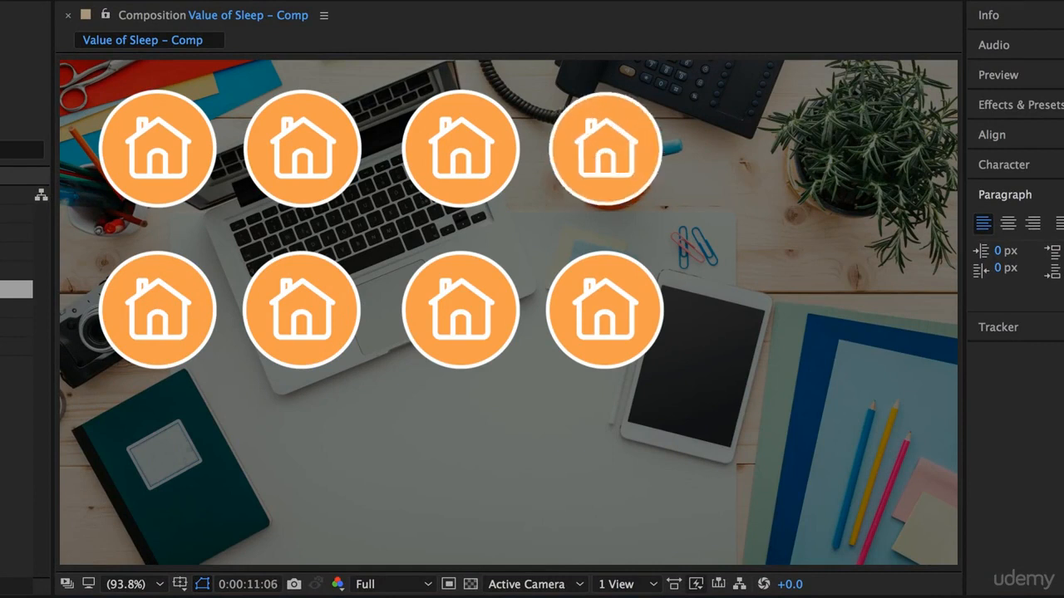
pyautogui.press('space')
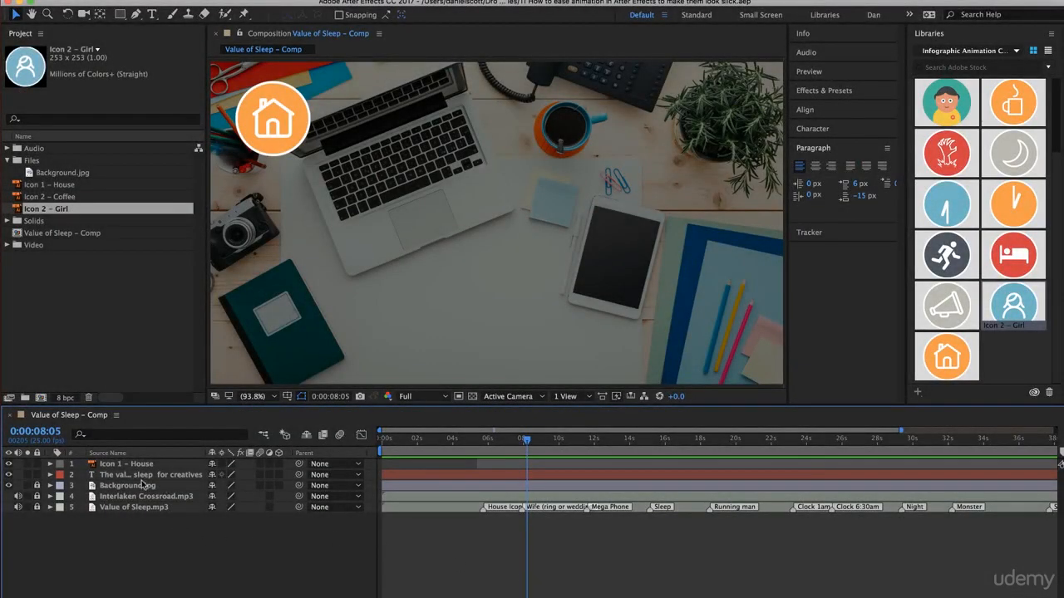
# - Inspect the properties of the Icon 1 - House layer and the text layer, then collapse both layers
pyautogui.click(111, 466)
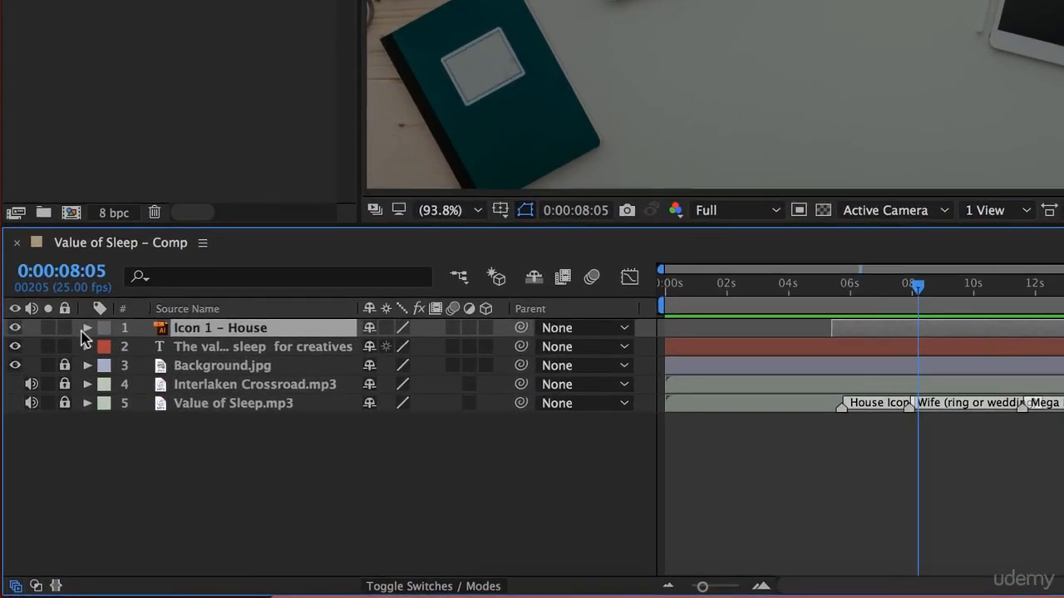
pyautogui.click(50, 464)
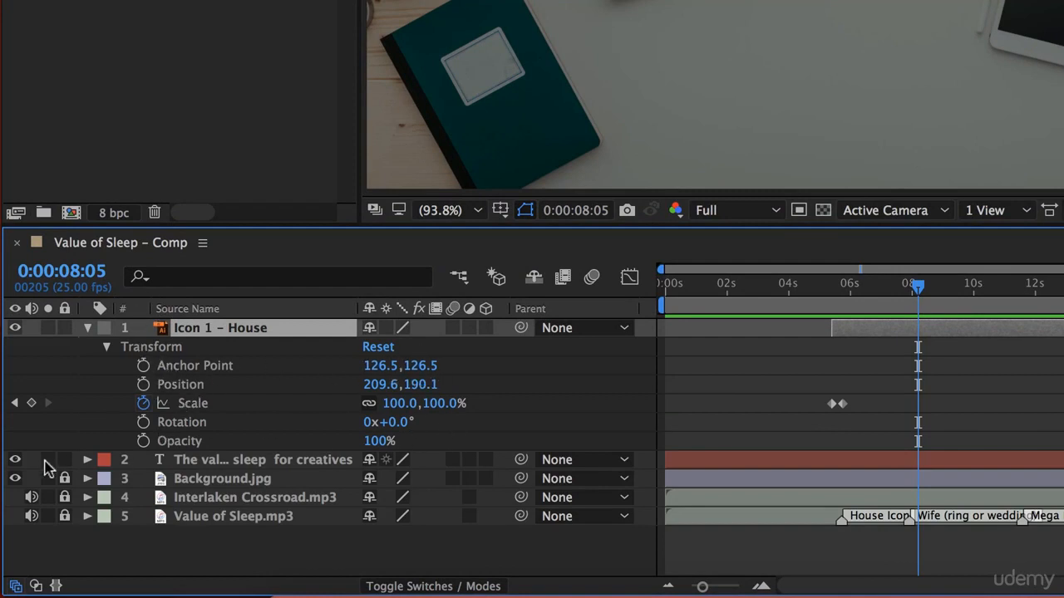
pyautogui.click(88, 461)
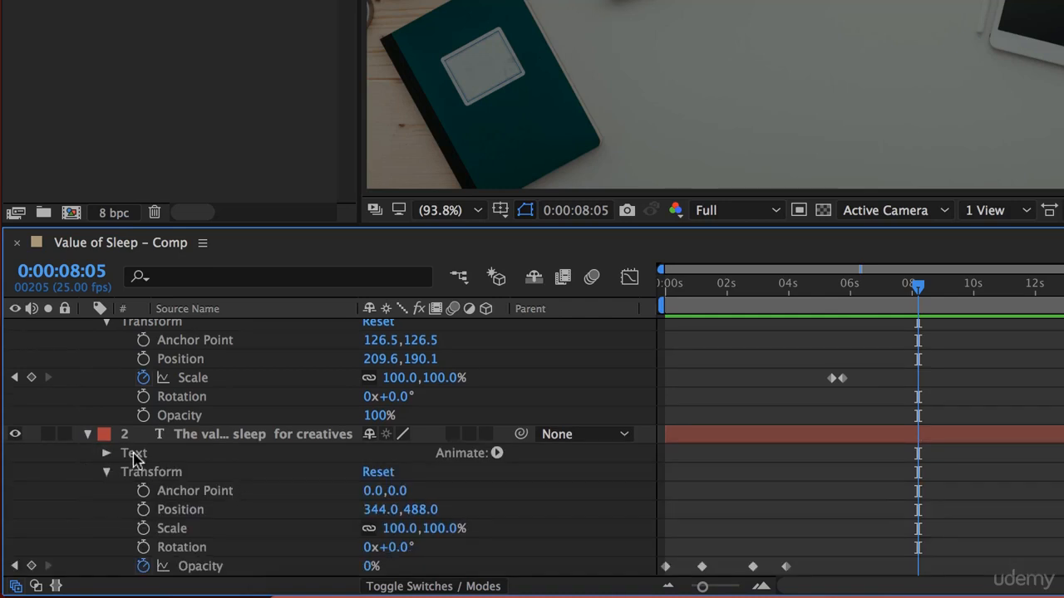
pyautogui.click(88, 434)
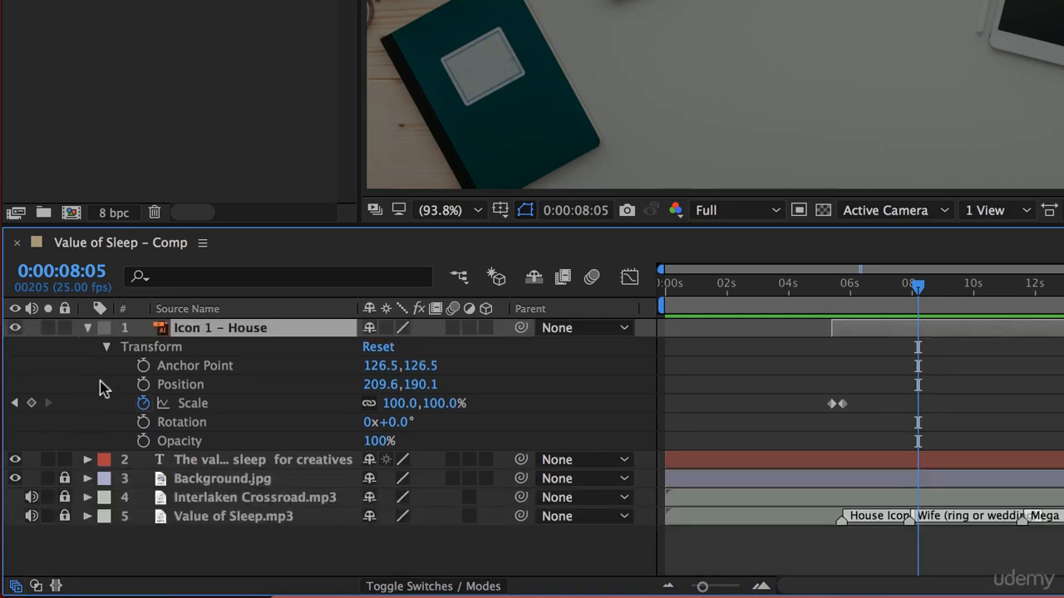
pyautogui.click(87, 328)
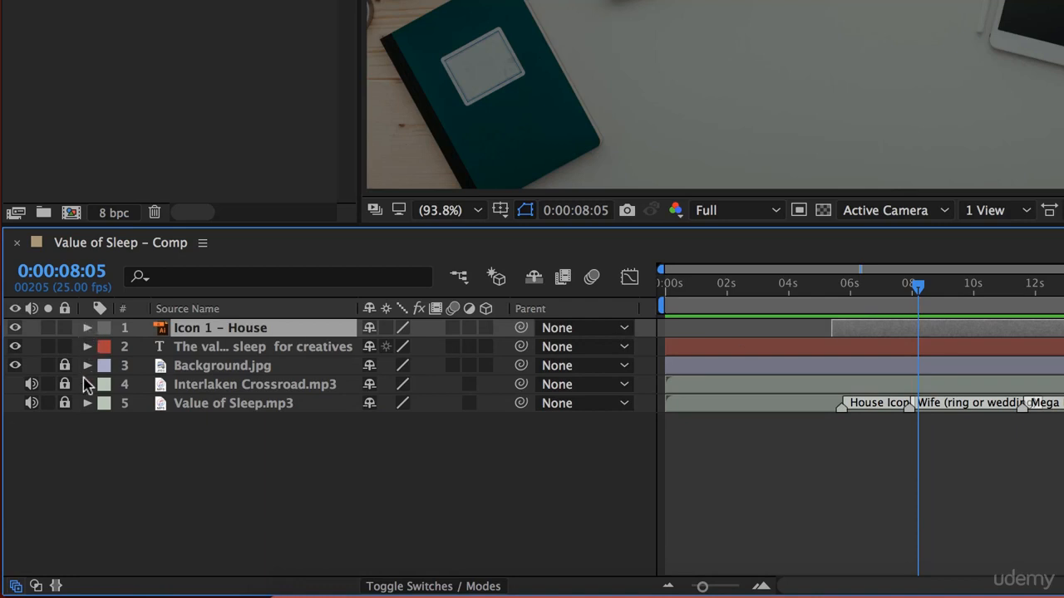
# - Reveal only the Scale property of the Icon 1 - House layer in the timeline
pyautogui.press('u')
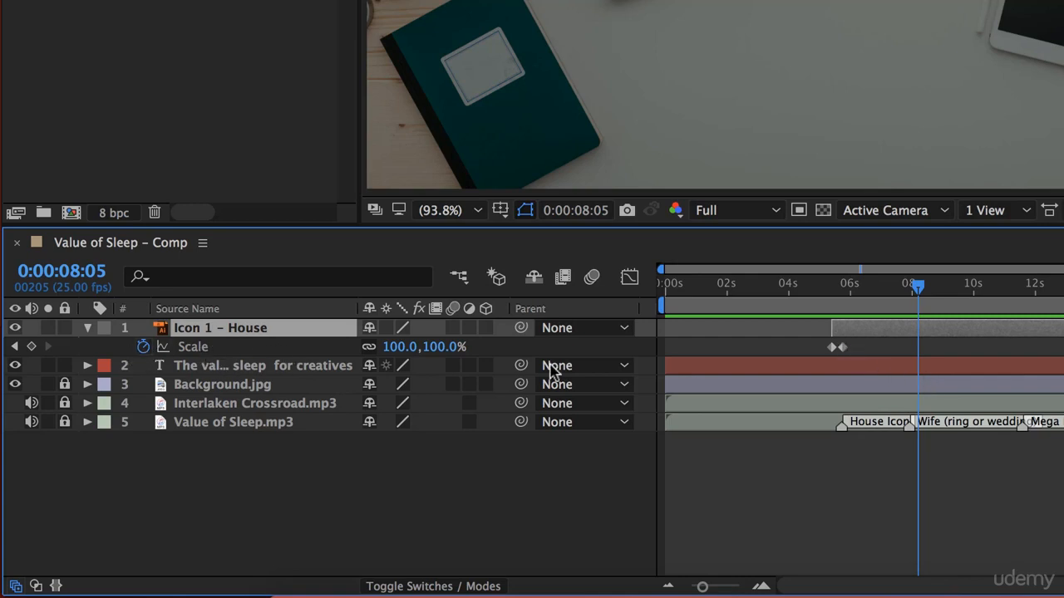
pyautogui.moveTo(843, 347)
pyautogui.click(87, 328)
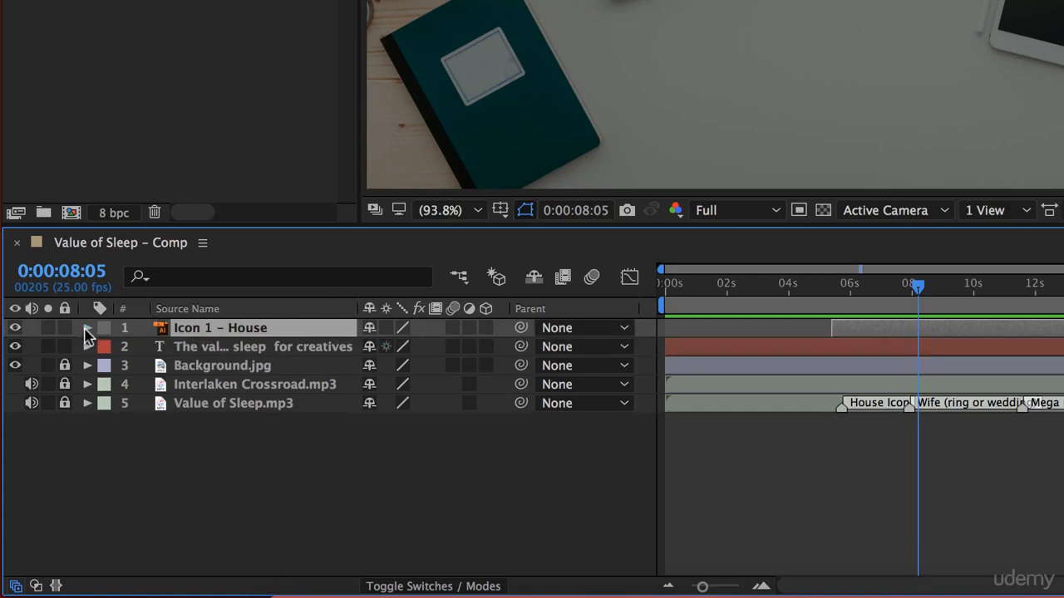
pyautogui.click(87, 328)
pyautogui.press('s')
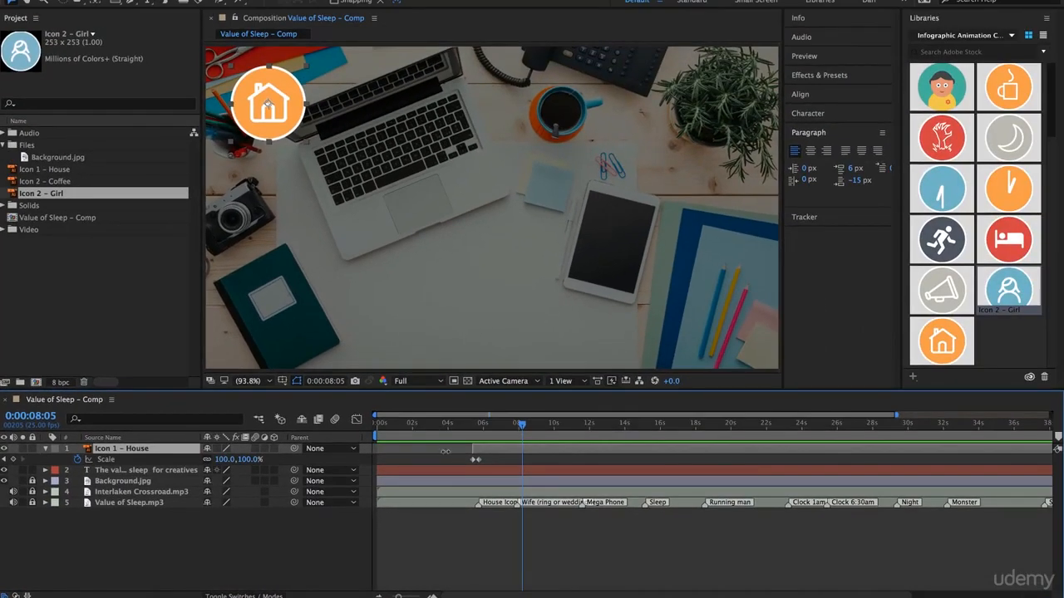
# - Zoom the timeline in on the house icon's Scale keyframes and preview the animation from 0:00:05:10
pyautogui.moveTo(519, 426); pyautogui.dragTo(478, 427)
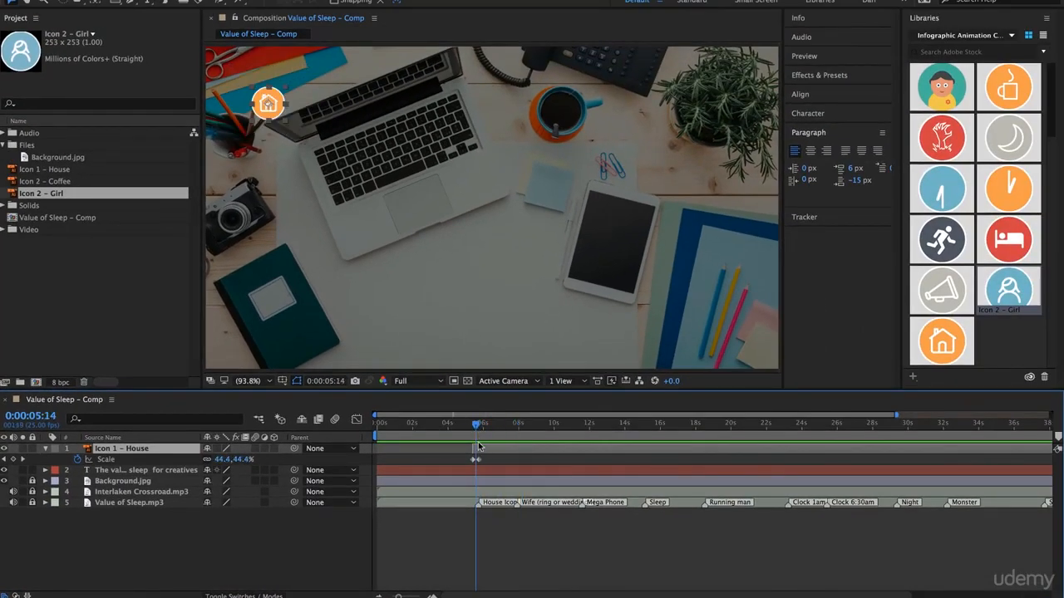
pyautogui.press('=')
pyautogui.press('=')
pyautogui.press('=')
pyautogui.press('=')
pyautogui.moveTo(477, 426); pyautogui.dragTo(430, 429)
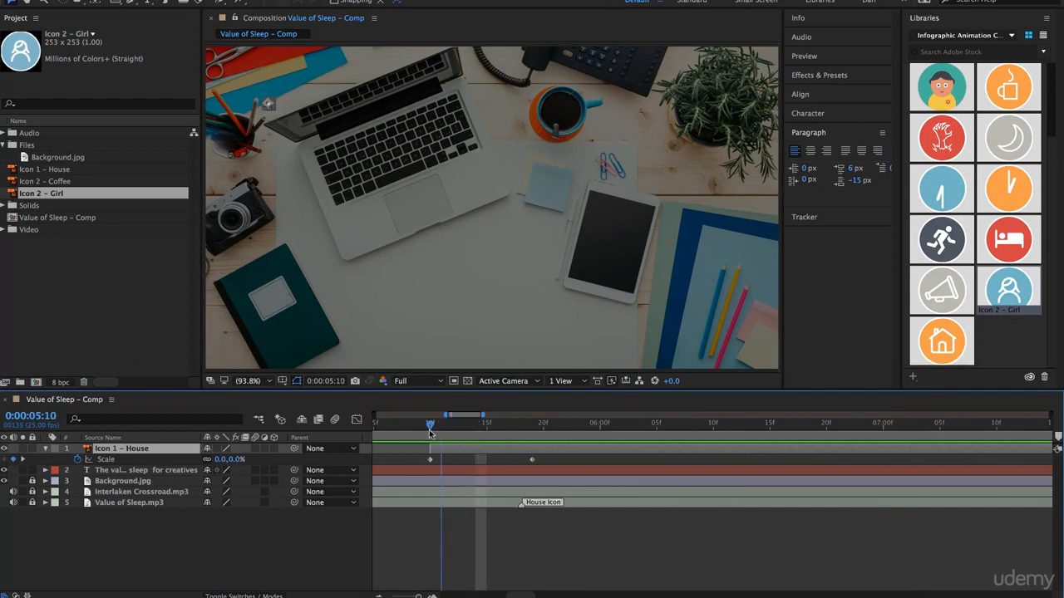
pyautogui.press('space')
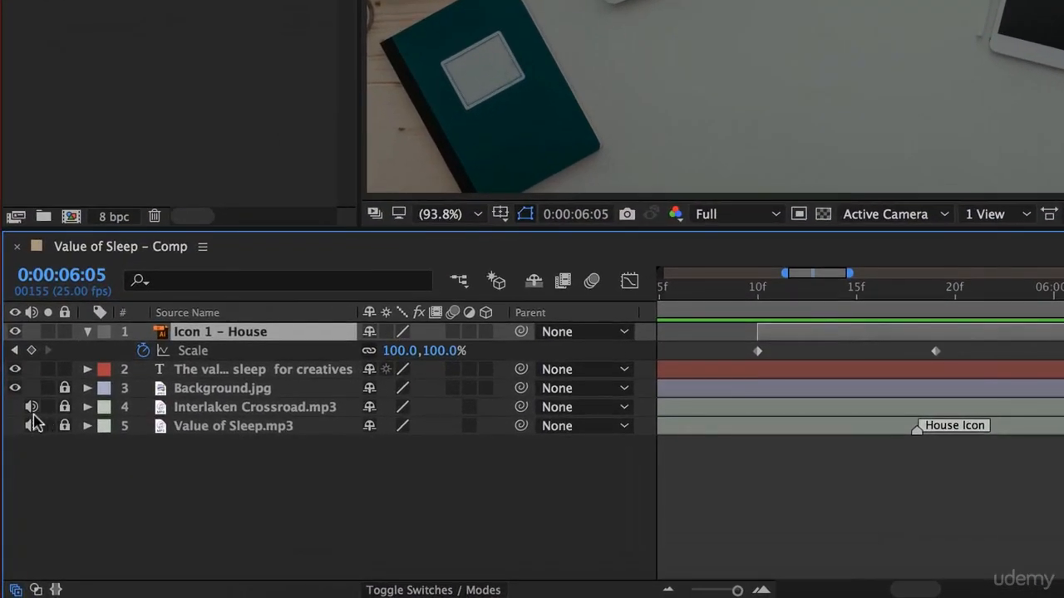
# - Mute both audio layers, Interlaken Crossroad.mp3 and Value of Sleep.mp3
pyautogui.click(13, 489)
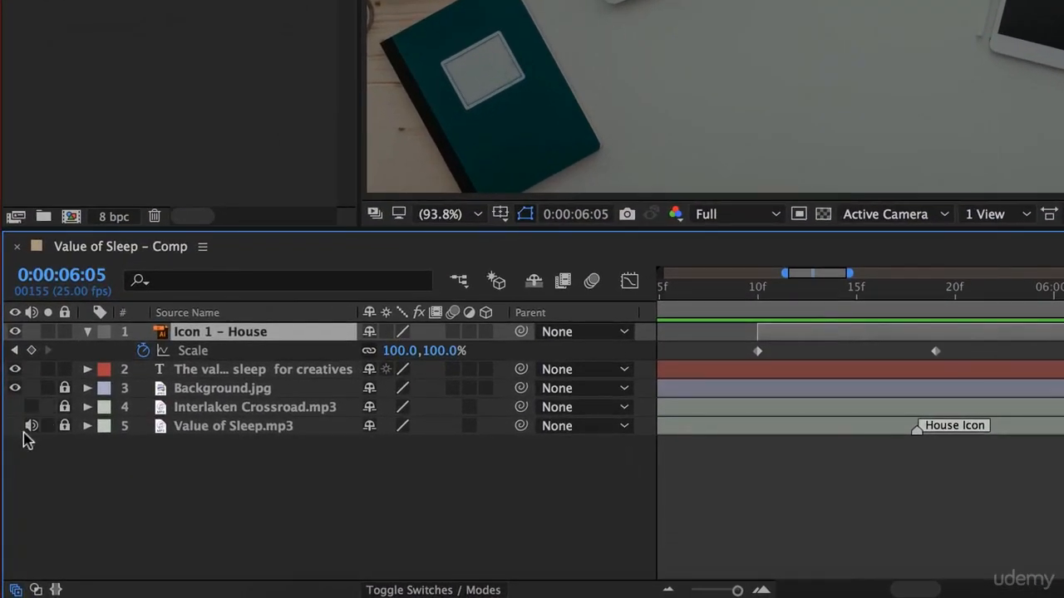
pyautogui.click(31, 407)
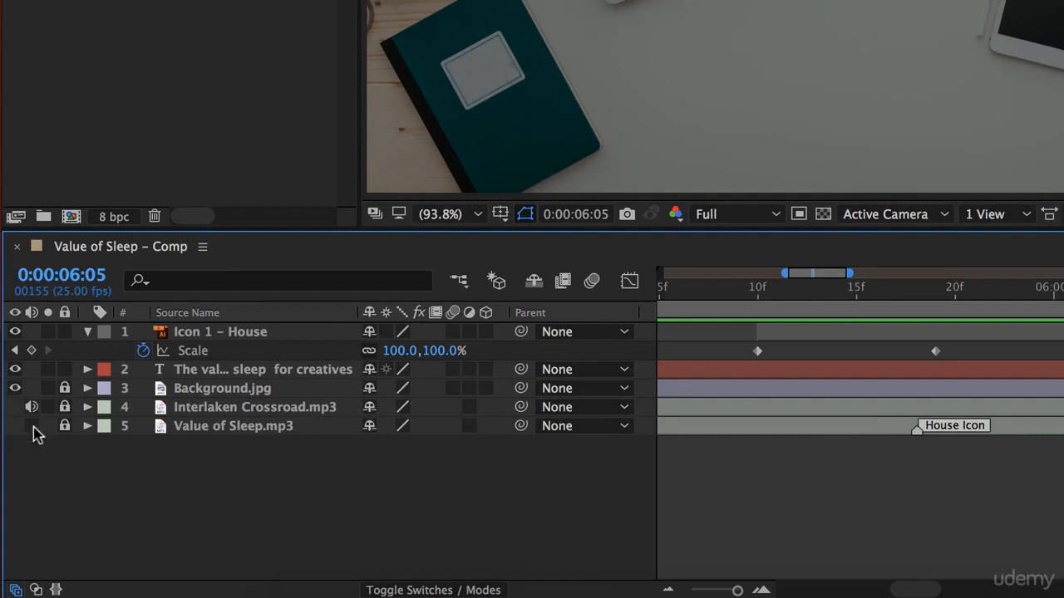
pyautogui.moveTo(32, 408); pyautogui.dragTo(34, 463)
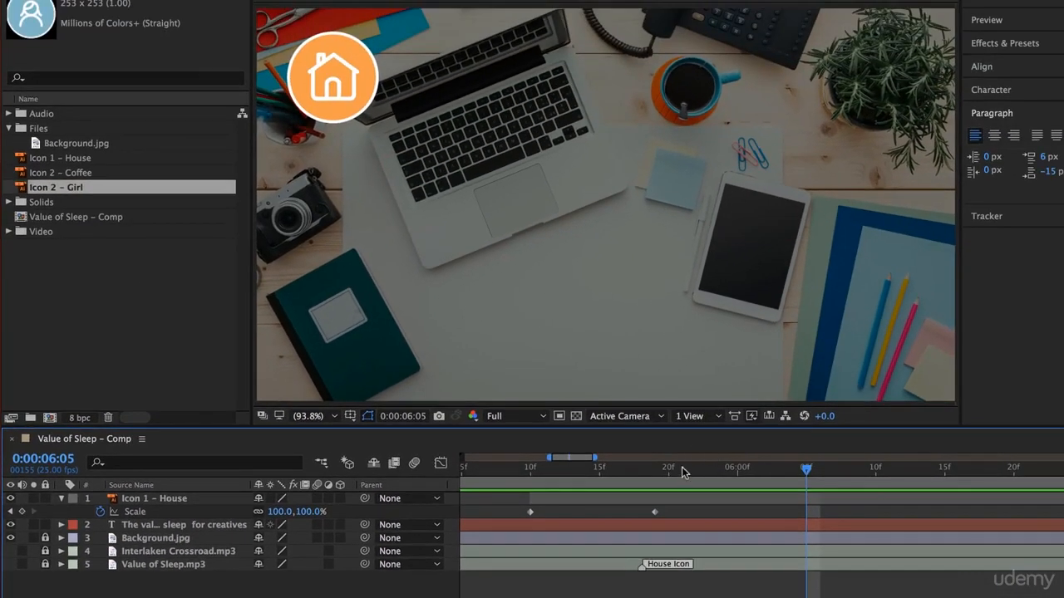
# - Preview the house icon's scale-up from 0:00:05:09 and return the playhead to its first keyframe at 0:00:05:10
pyautogui.moveTo(682, 472); pyautogui.dragTo(517, 497)
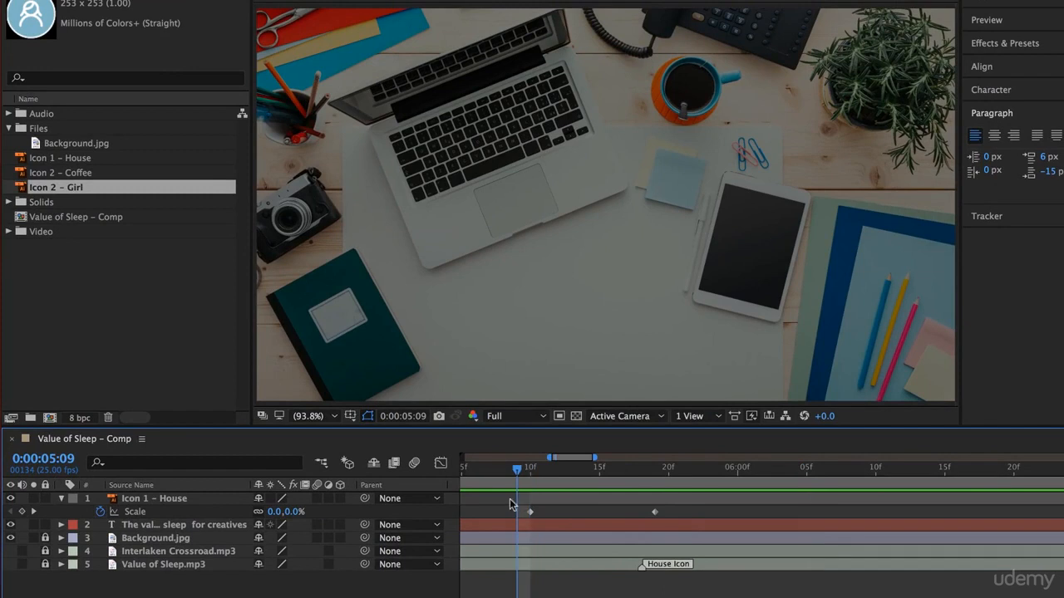
pyautogui.press('space')
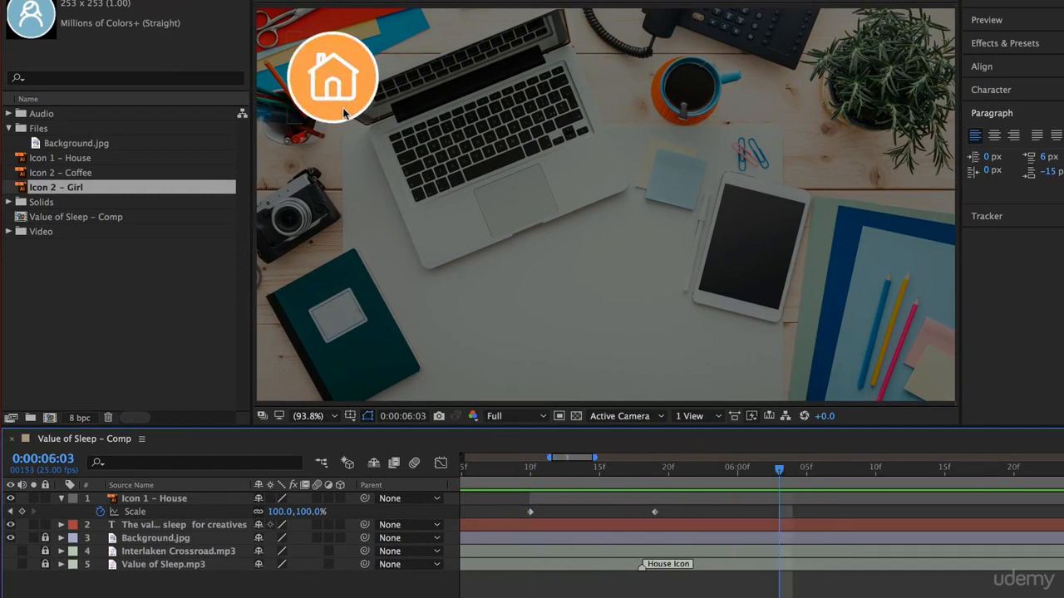
pyautogui.moveTo(638, 474); pyautogui.dragTo(532, 481)
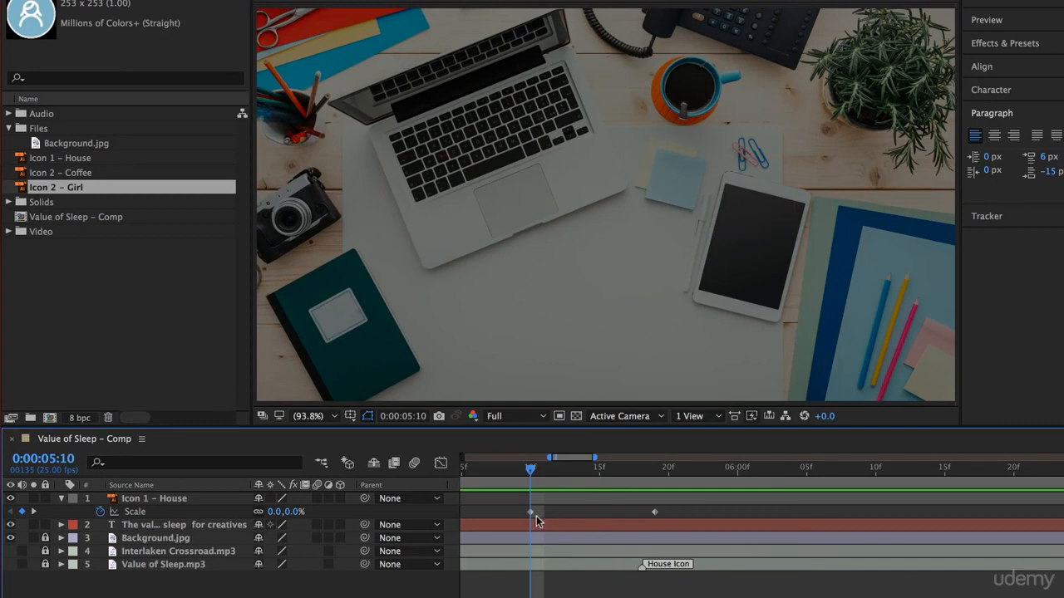
# - Apply Easy Ease to both Scale keyframes of the Icon 1 - House layer
pyautogui.click(531, 512)
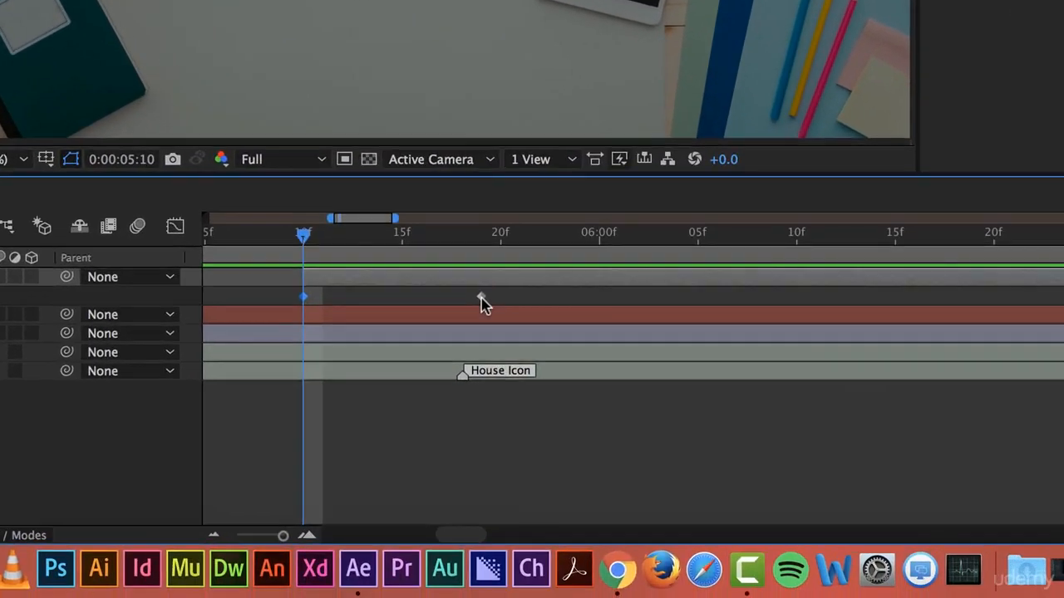
pyautogui.keyDown('shift'); pyautogui.click(655, 512); pyautogui.keyUp('shift')
pyautogui.rightClick(481, 298)
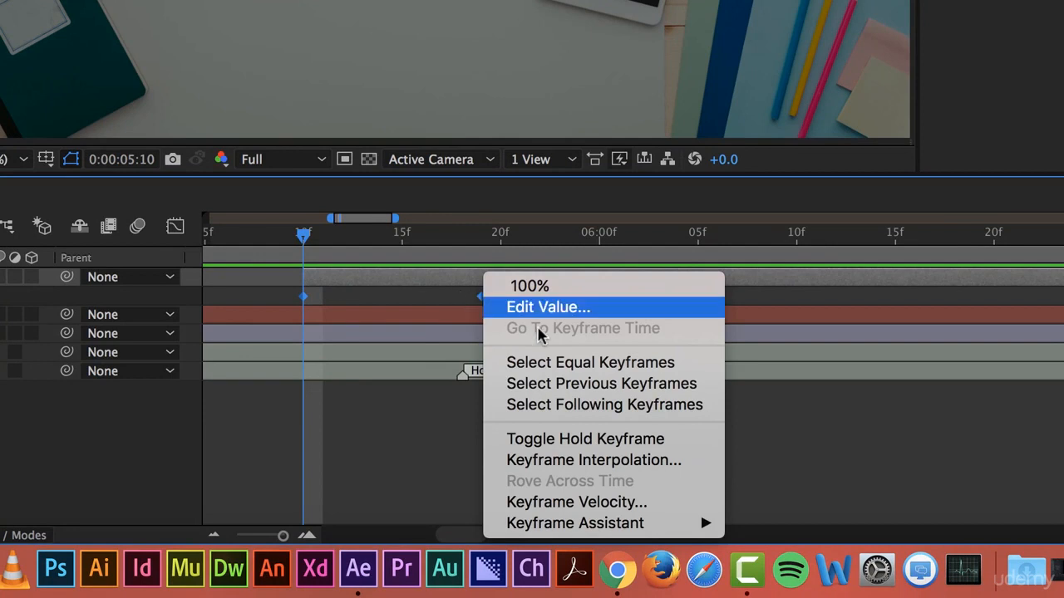
pyautogui.moveTo(611, 530)
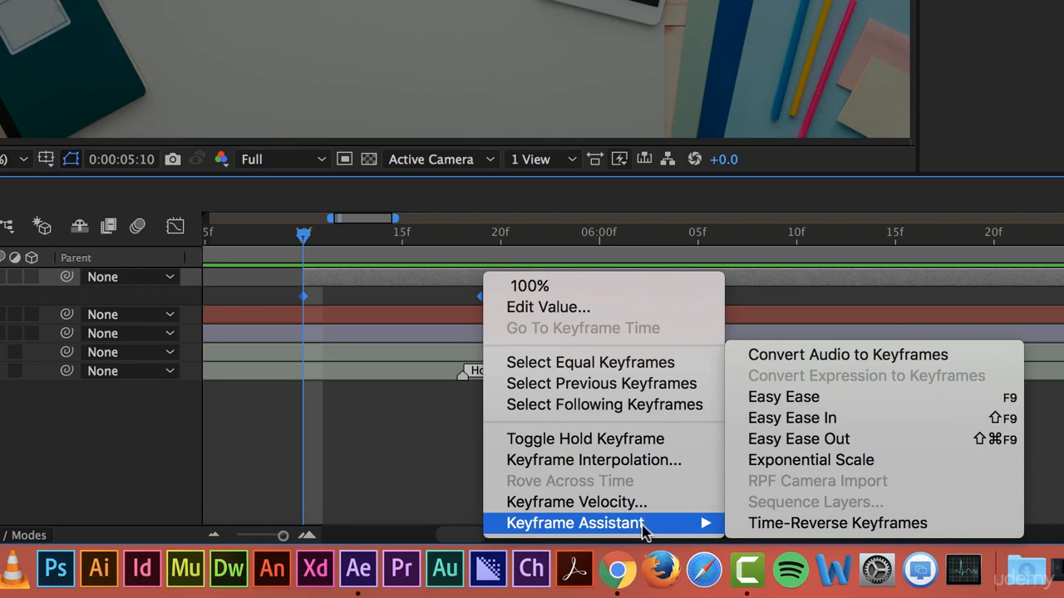
pyautogui.click(816, 403)
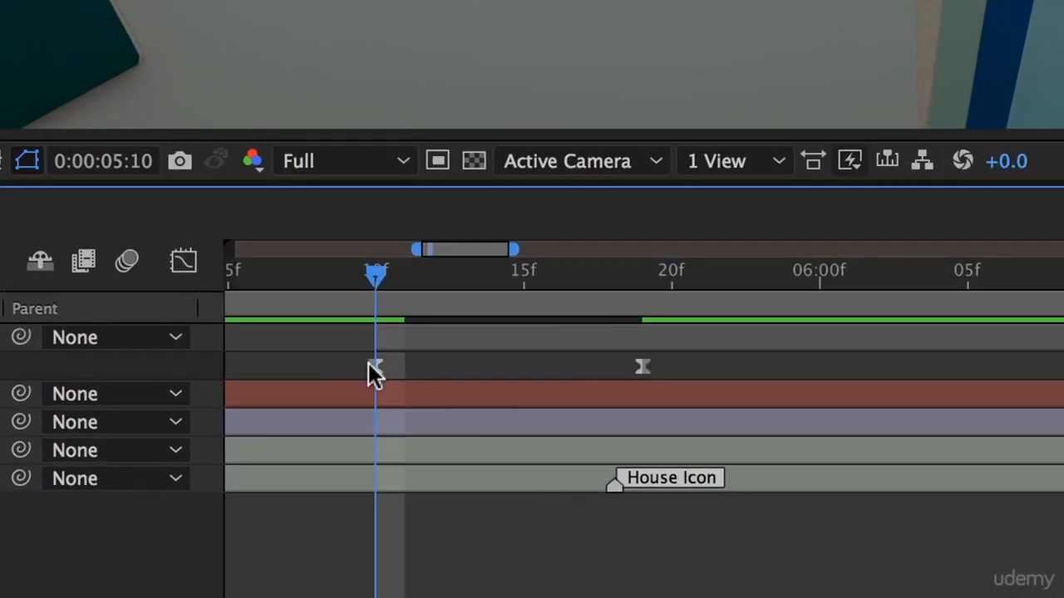
# - Preview the eased scale-up from 0:00:05:08 and bring the playhead back to 0:00:05:10
pyautogui.click(343, 286)
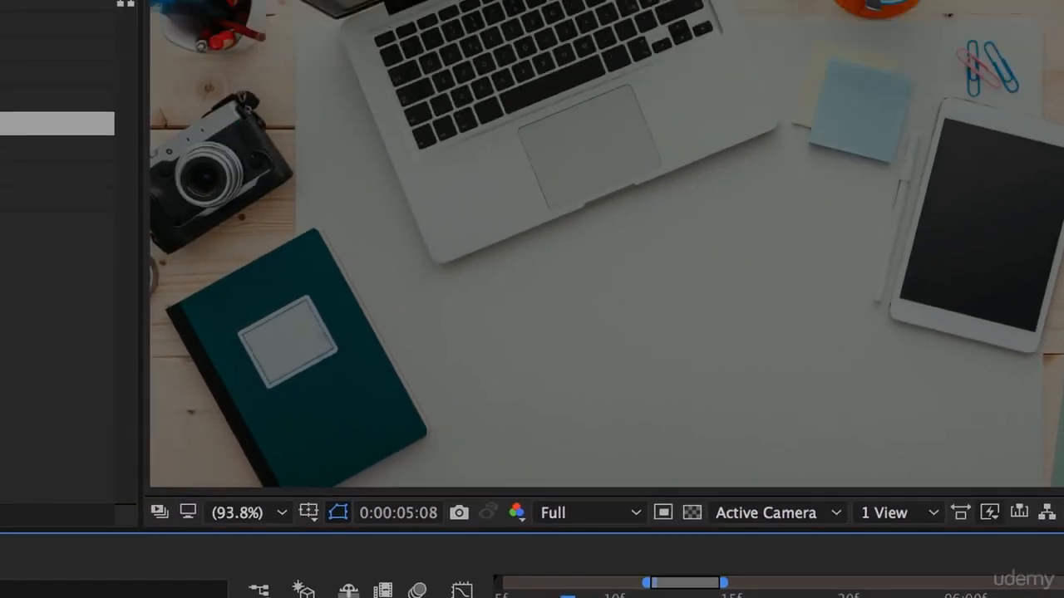
pyautogui.press('space')
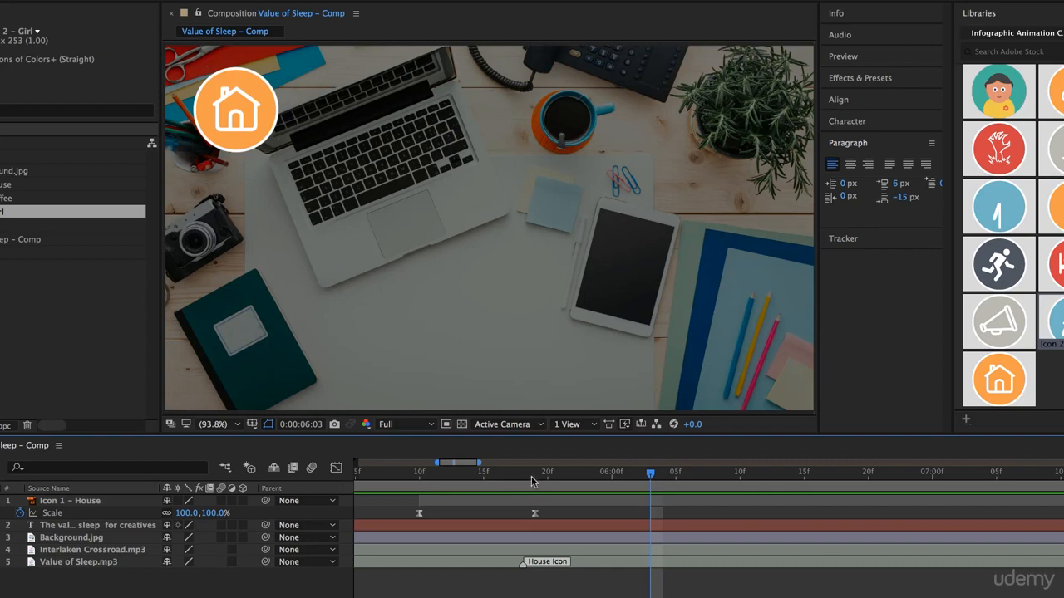
pyautogui.moveTo(529, 475); pyautogui.dragTo(420, 479)
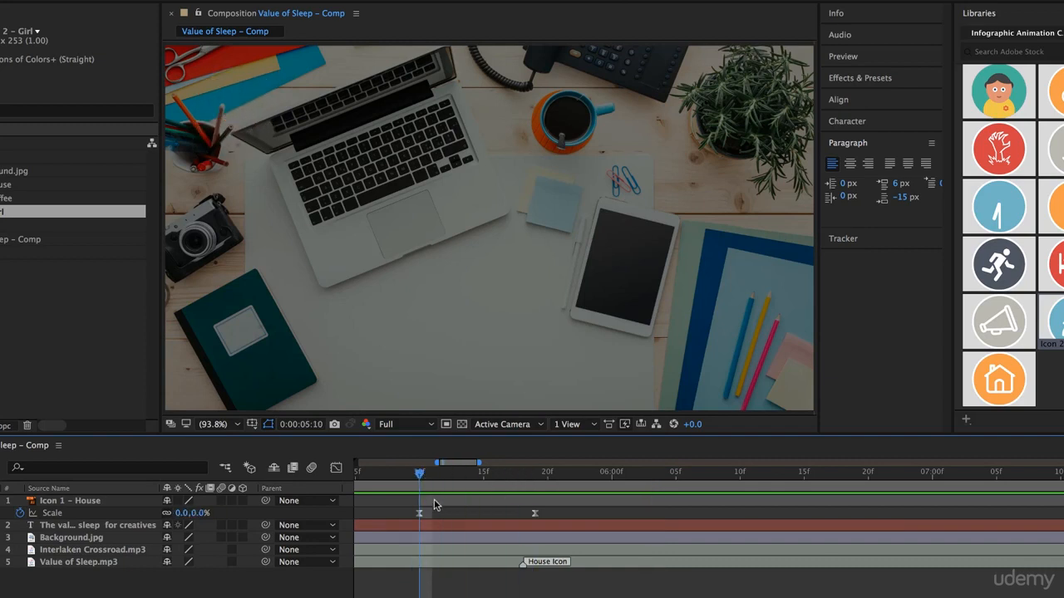
# - Set the incoming velocity influence of both house icon Scale keyframes to 75%
pyautogui.click(420, 514)
pyautogui.keyDown('shift'); pyautogui.click(535, 513); pyautogui.keyUp('shift')
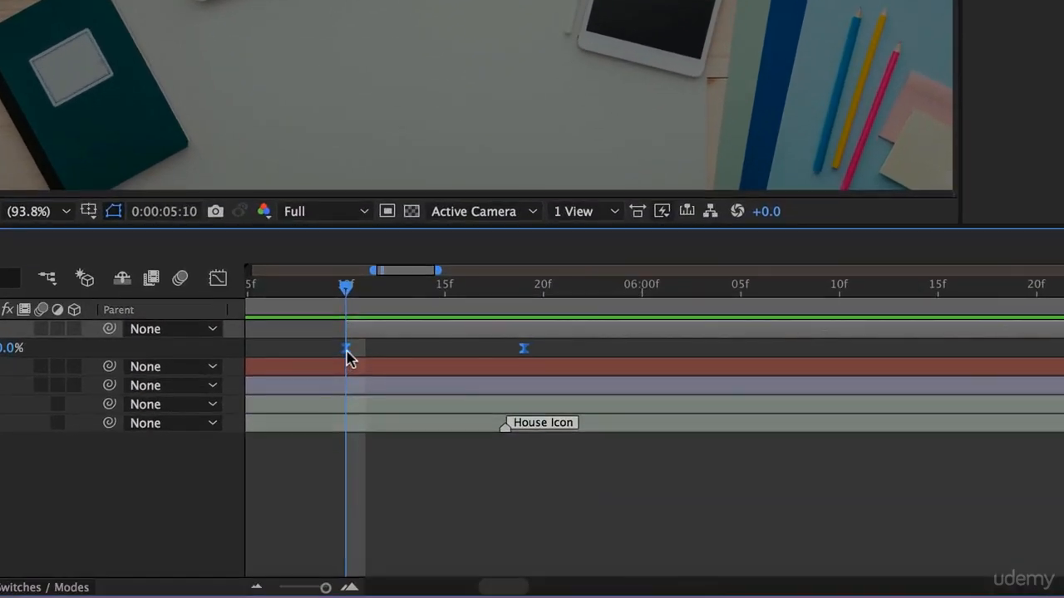
pyautogui.rightClick(348, 349)
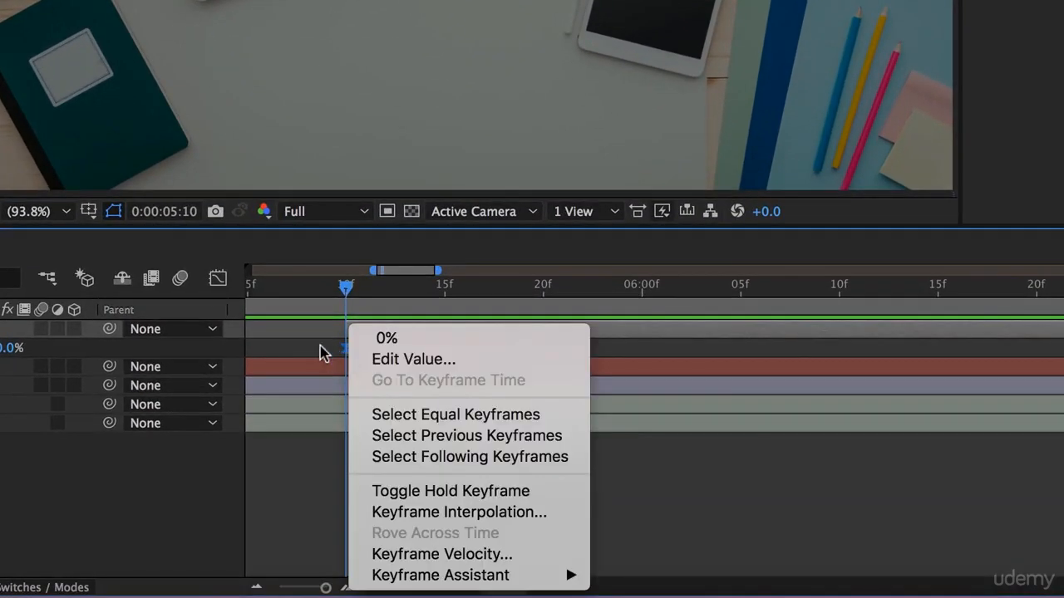
pyautogui.click(321, 348)
pyautogui.rightClick(348, 349)
pyautogui.click(347, 351)
pyautogui.rightClick(348, 350)
pyautogui.moveTo(426, 573)
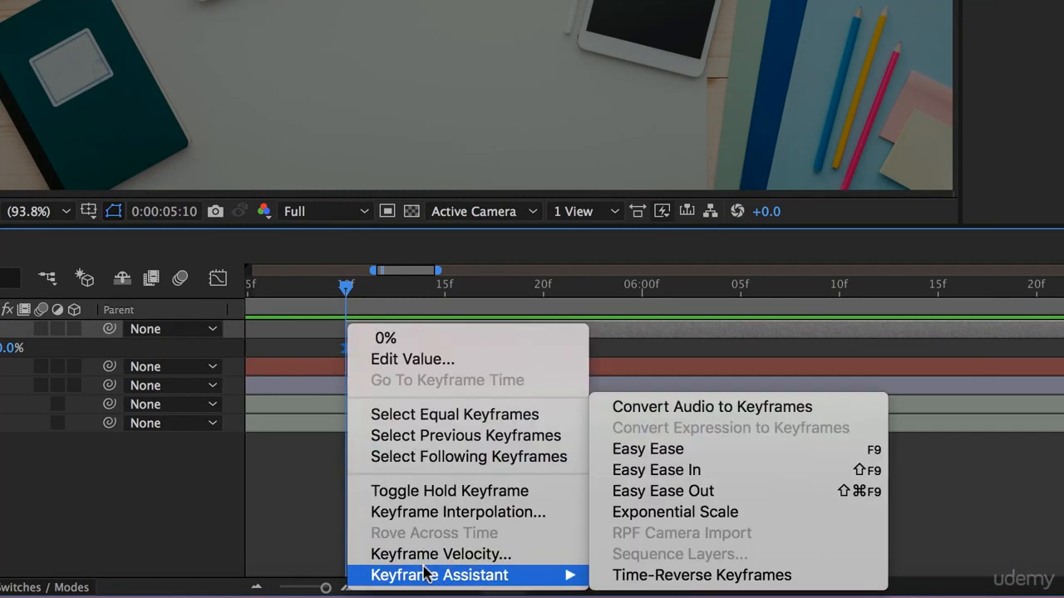
pyautogui.click(431, 560)
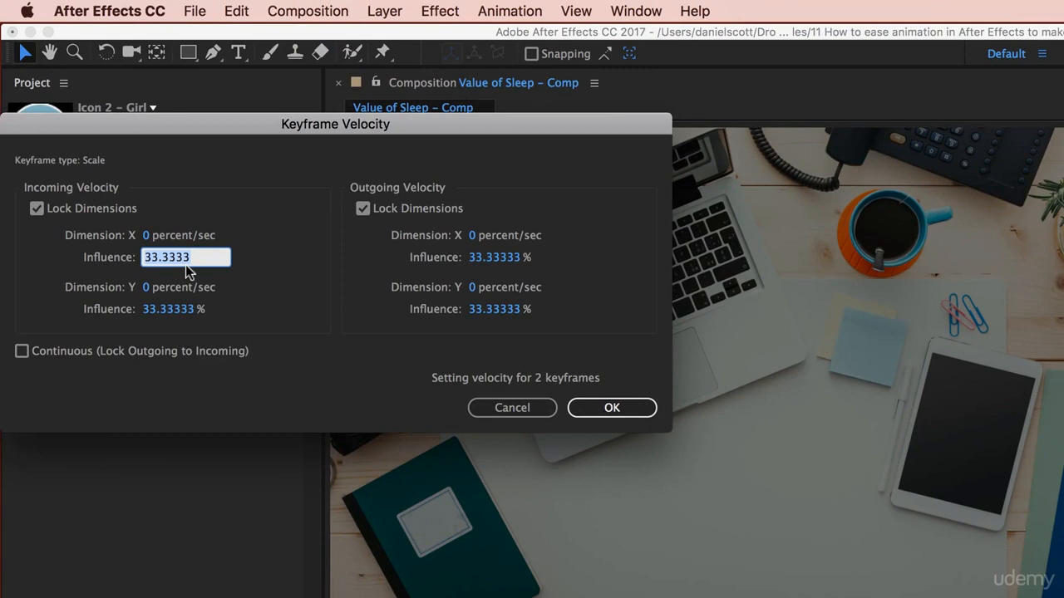
pyautogui.write('75')
pyautogui.press('Tab')
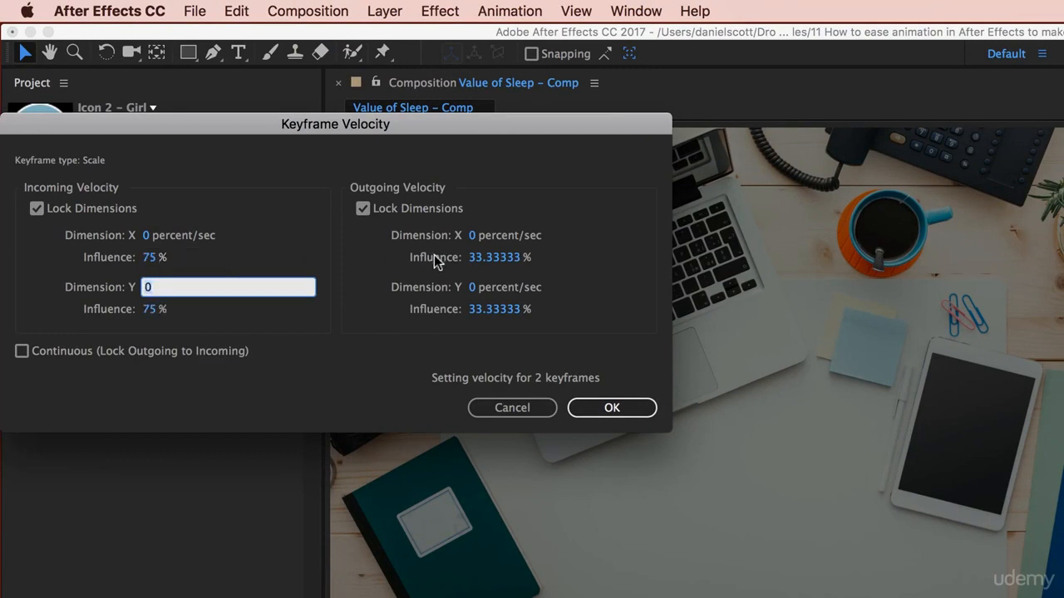
# - Set the outgoing velocity influence of the two Scale keyframes to 75% and apply the velocity settings
pyautogui.click(494, 257)
pyautogui.write('75')
pyautogui.press('Tab')
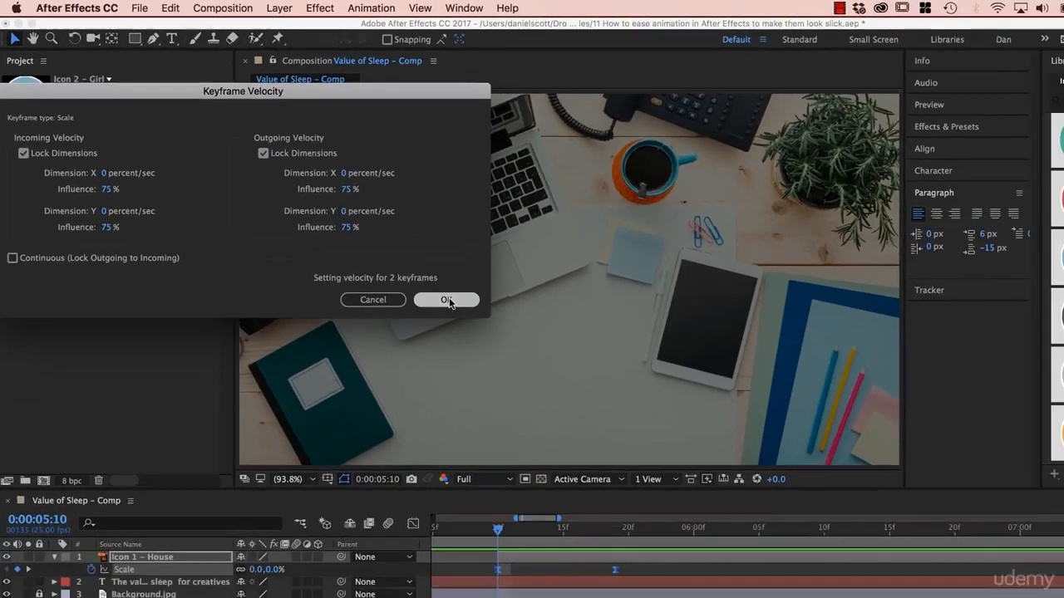
pyautogui.click(604, 402)
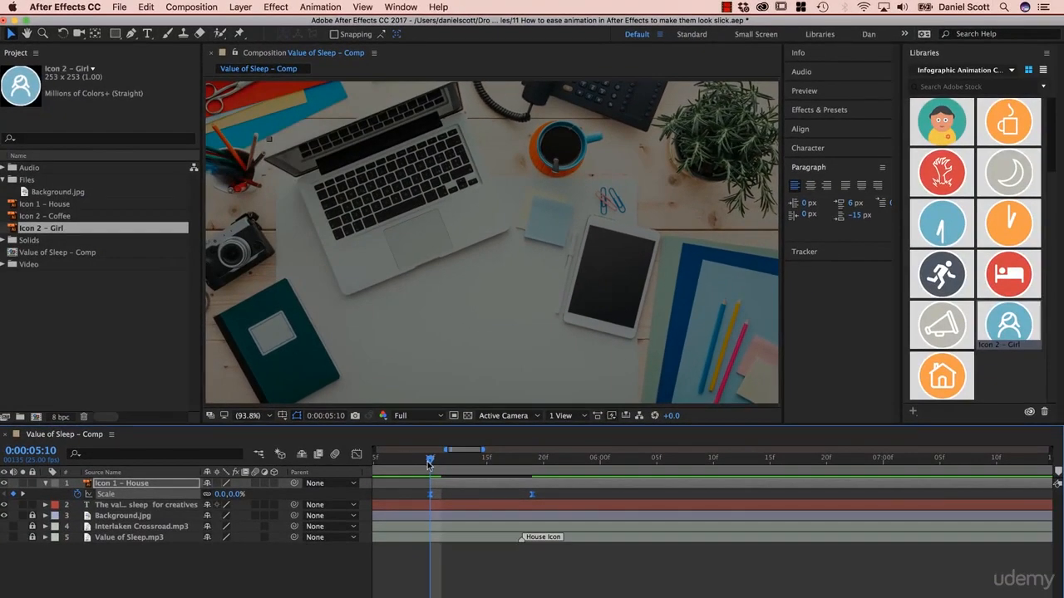
# - Deselect the keyframes and preview the stronger easing of the house icon from 0:00:04:17
pyautogui.moveTo(426, 464); pyautogui.dragTo(443, 478)
pyautogui.click(482, 571)
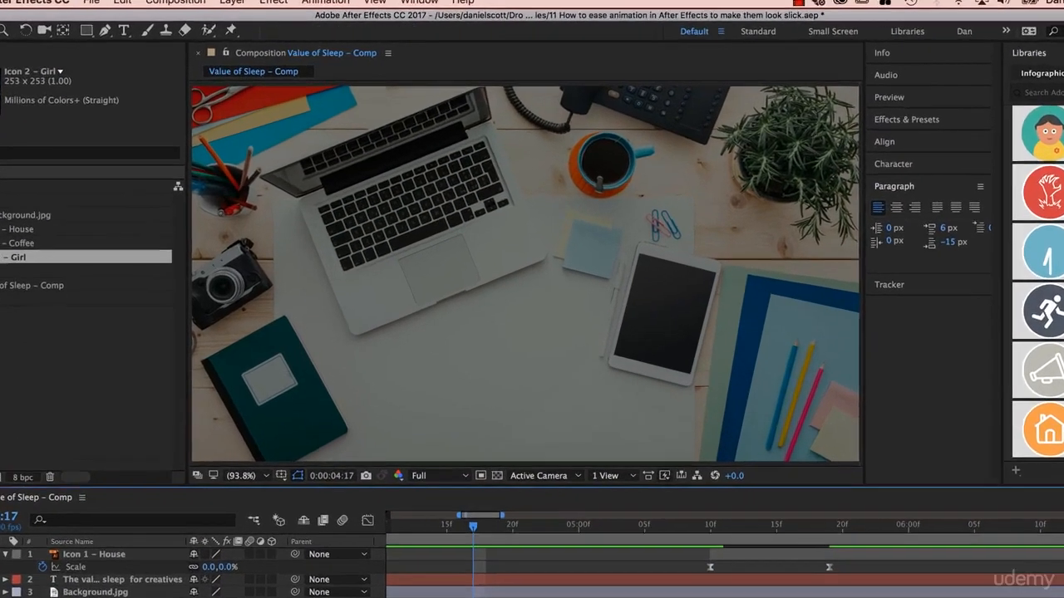
pyautogui.press('space')
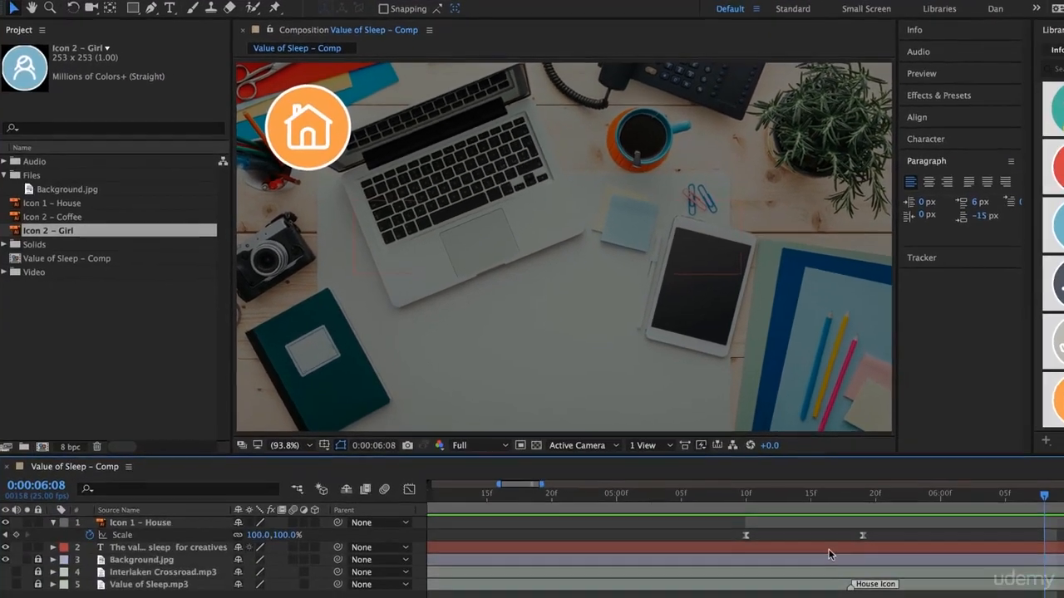
# - Lengthen the house icon's scale-up by moving its ending Scale keyframe to about 0:00:05:24, and preview the slower animation
pyautogui.moveTo(861, 530); pyautogui.dragTo(924, 529)
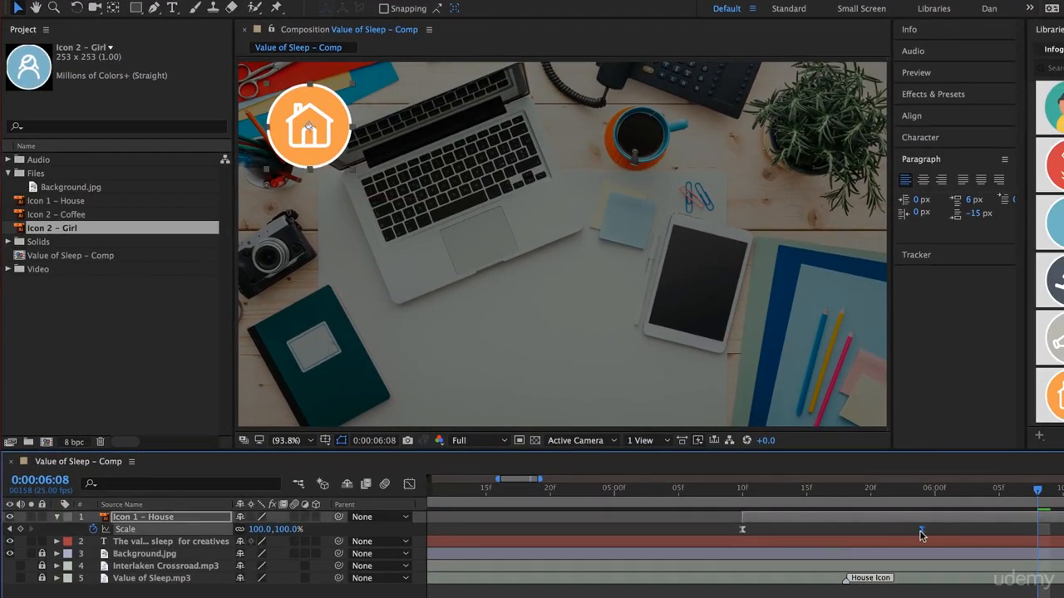
pyautogui.moveTo(677, 501); pyautogui.dragTo(648, 504)
pyautogui.press('space')
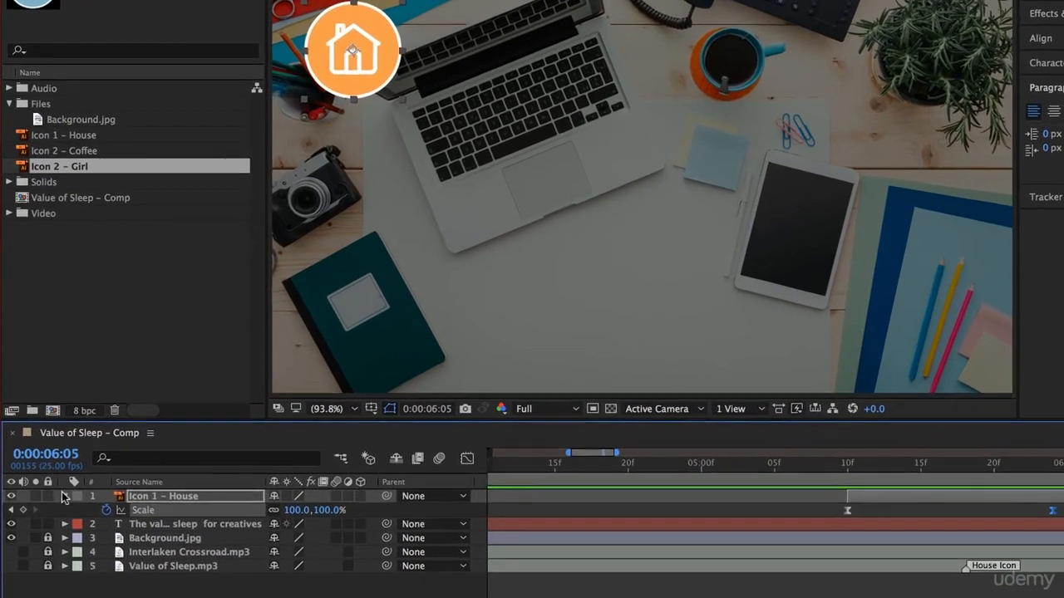
# - Collapse the house icon layer, show the full timeline range and preview the title's opacity fade from the start of the composition
pyautogui.click(57, 517)
pyautogui.moveTo(750, 462); pyautogui.dragTo(551, 470)
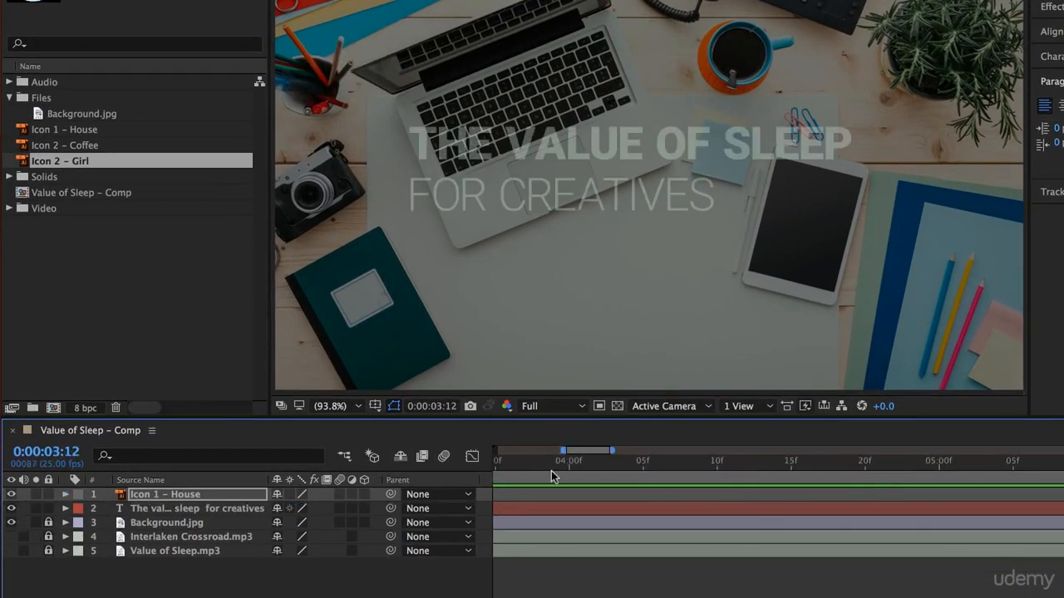
pyautogui.scroll(-8, 740, 497)
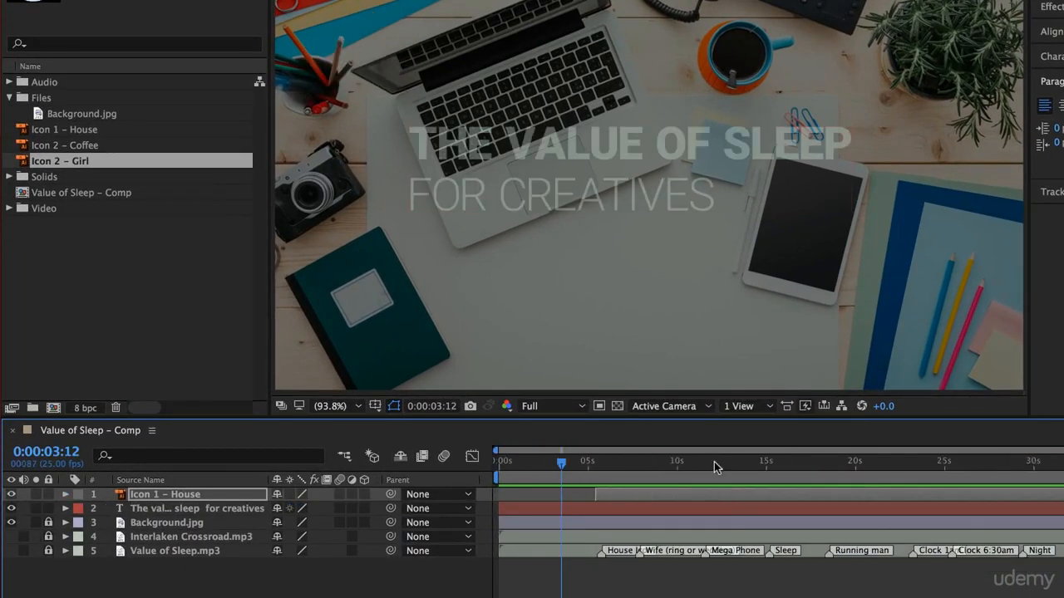
pyautogui.press('space')
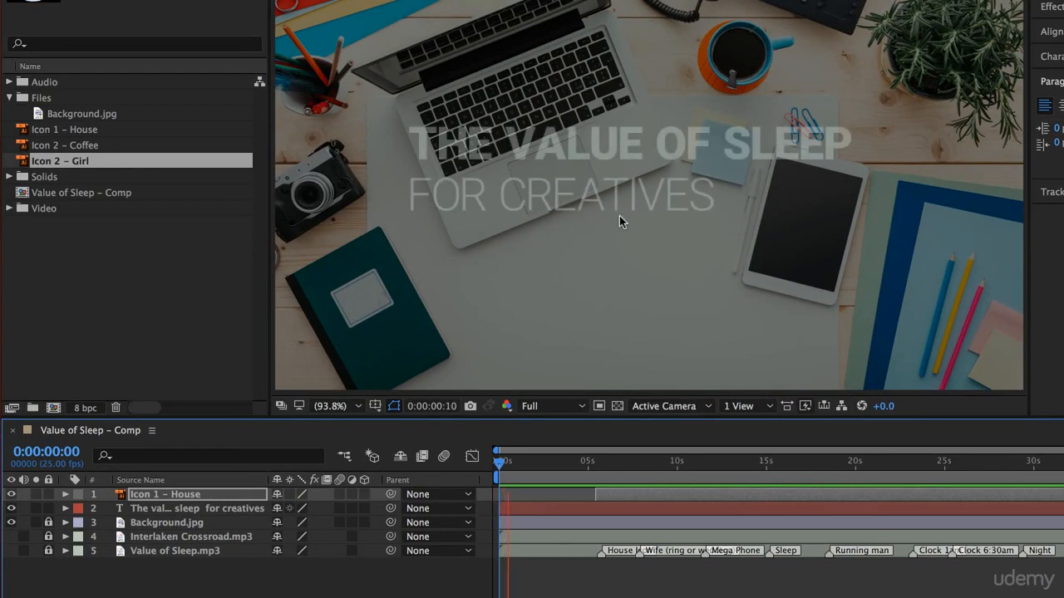
pyautogui.press('space')
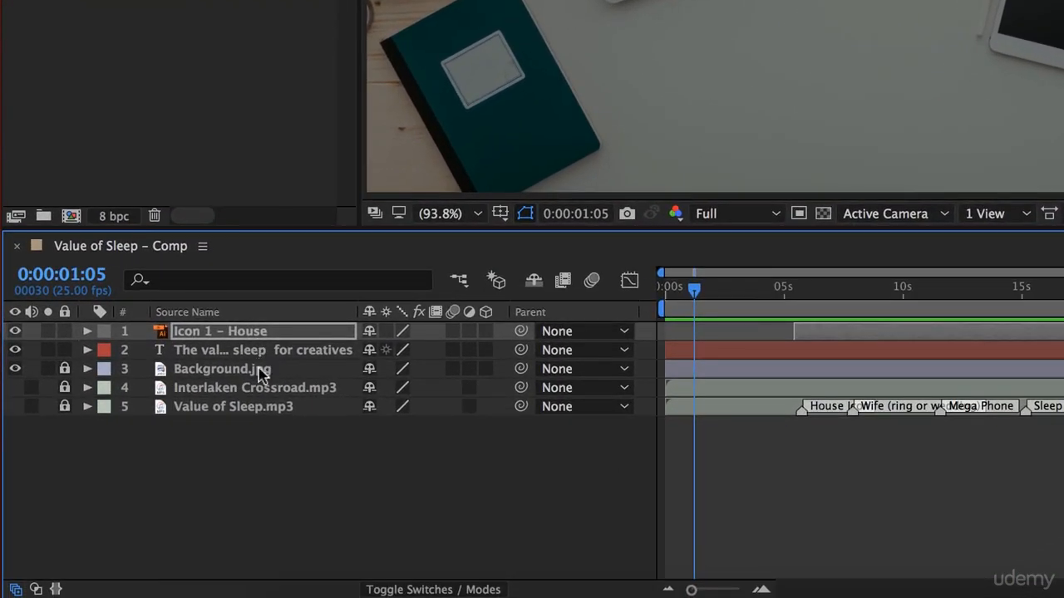
# - Reveal the keyframed Opacity property of the title text layer and select all four of its keyframes
pyautogui.click(220, 351)
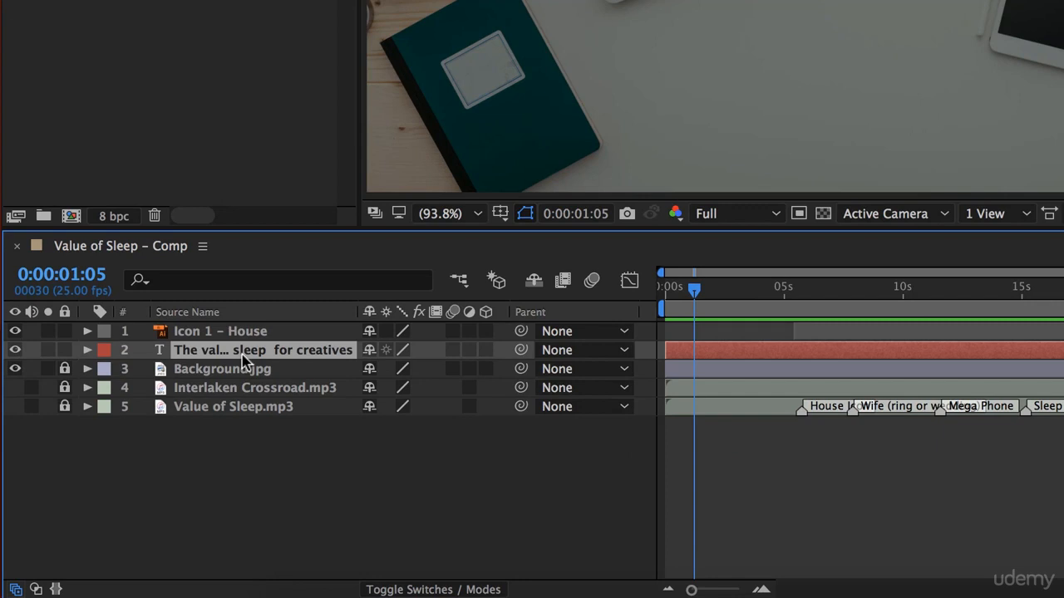
pyautogui.press('u')
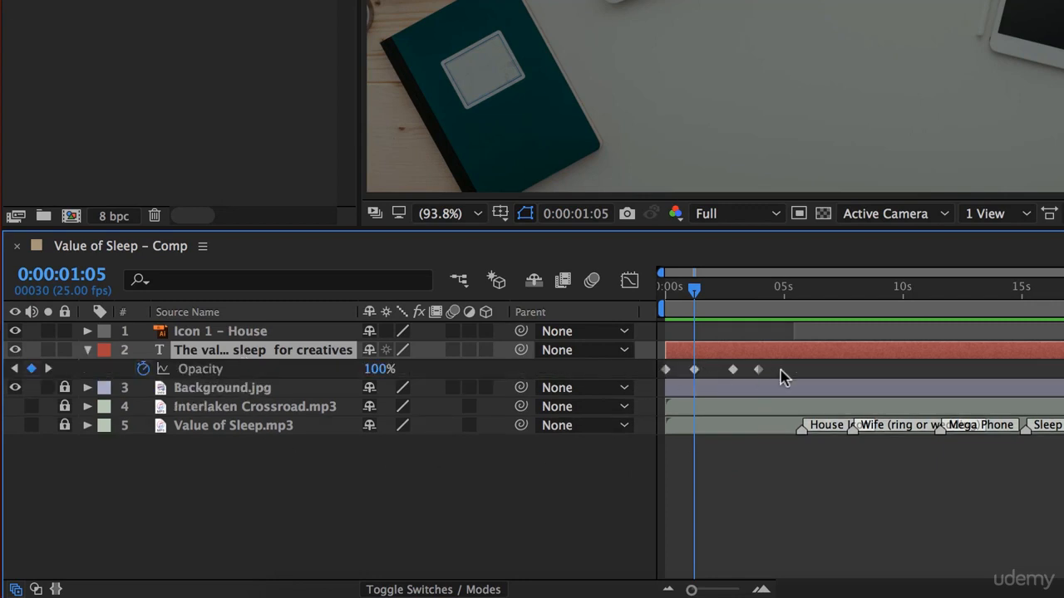
pyautogui.moveTo(786, 364)
pyautogui.mouseDown()
pyautogui.moveTo(671, 374)
pyautogui.moveTo(661, 392)
pyautogui.mouseUp()
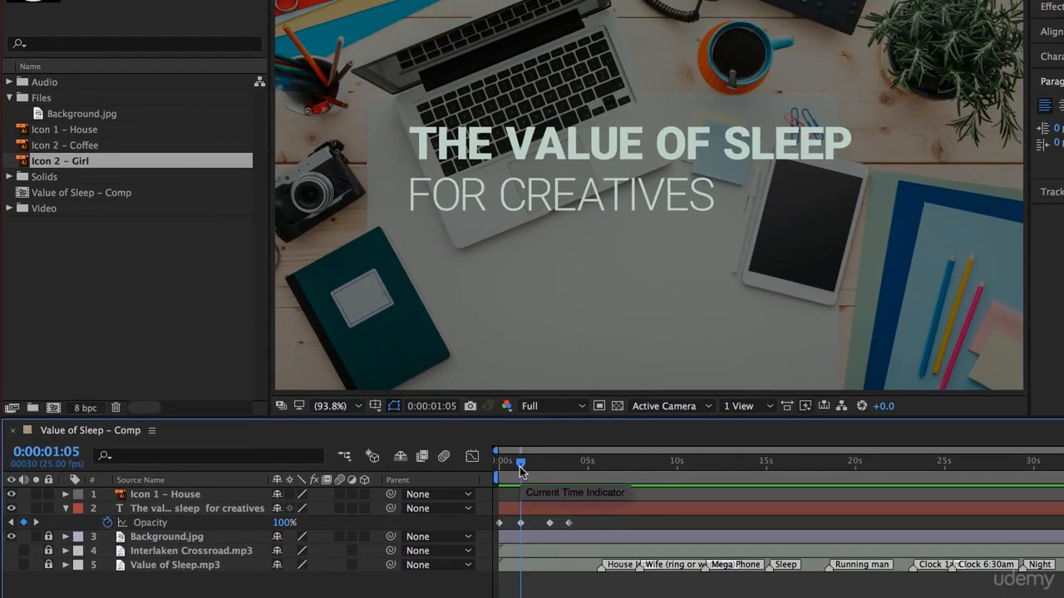
# - Preview the title's fade-in again from the start of the composition, stop at 0:00:01:00 and collapse the title layer
pyautogui.press('pageup')
pyautogui.press('pageup')
pyautogui.press('Home')
pyautogui.press('space')
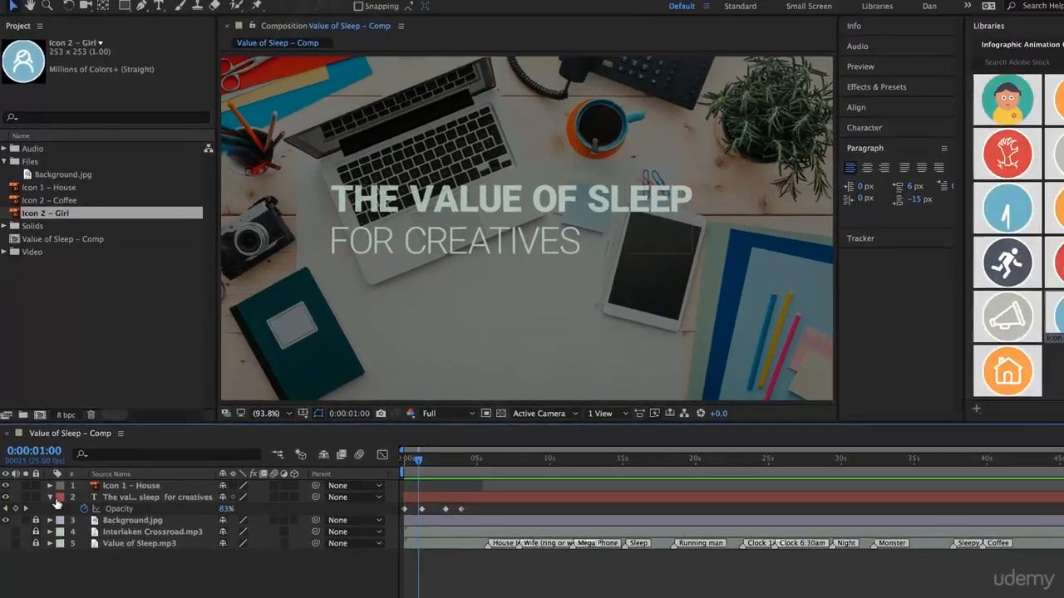
pyautogui.click(66, 509)
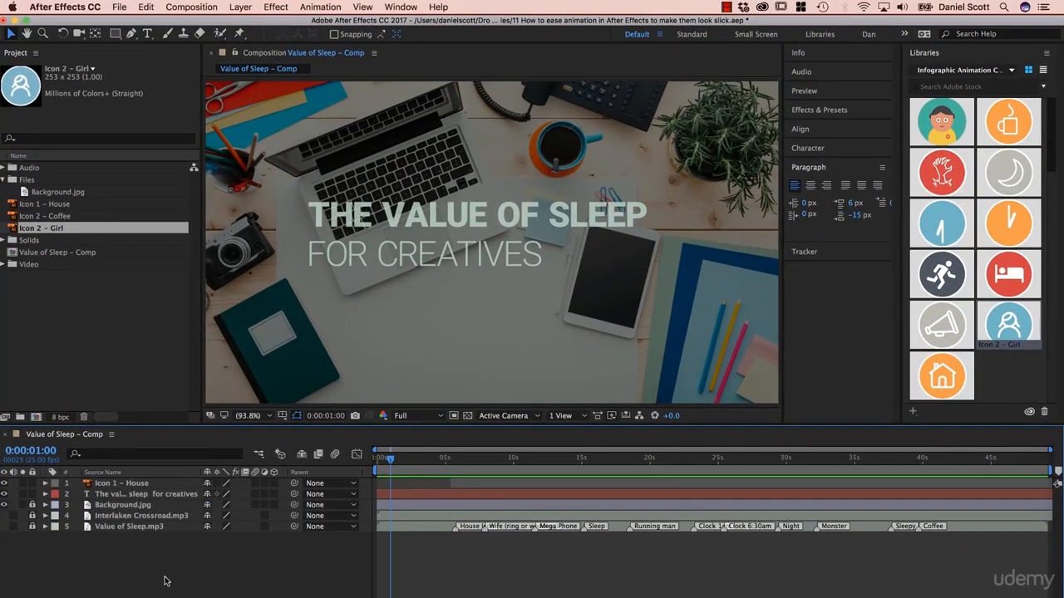